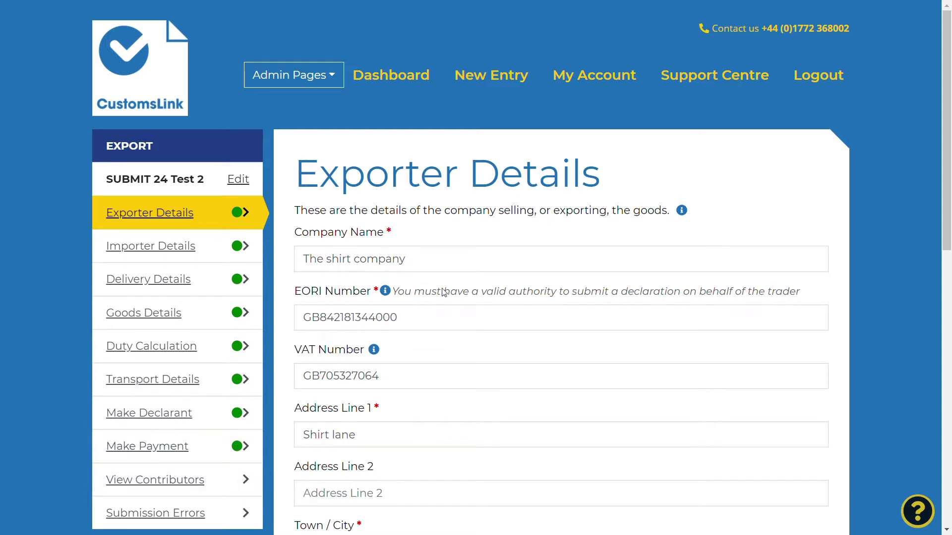
- Change the exporter's town from Preston to London
{"action": "scroll", "coordinate": [444, 293], "scroll_direction": "down", "scroll_amount": 2}
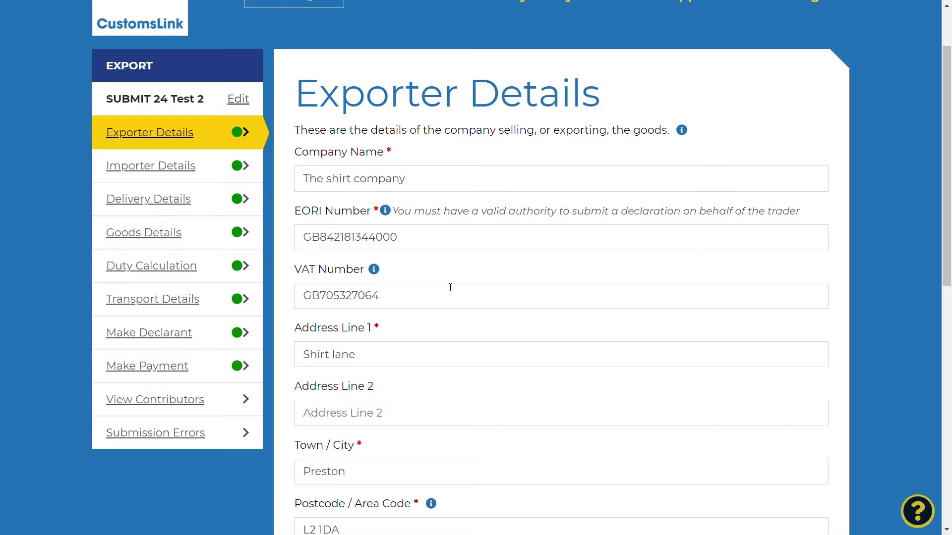
{"action": "left_click_drag", "start_coordinate": [362, 478], "coordinate": [268, 477]}
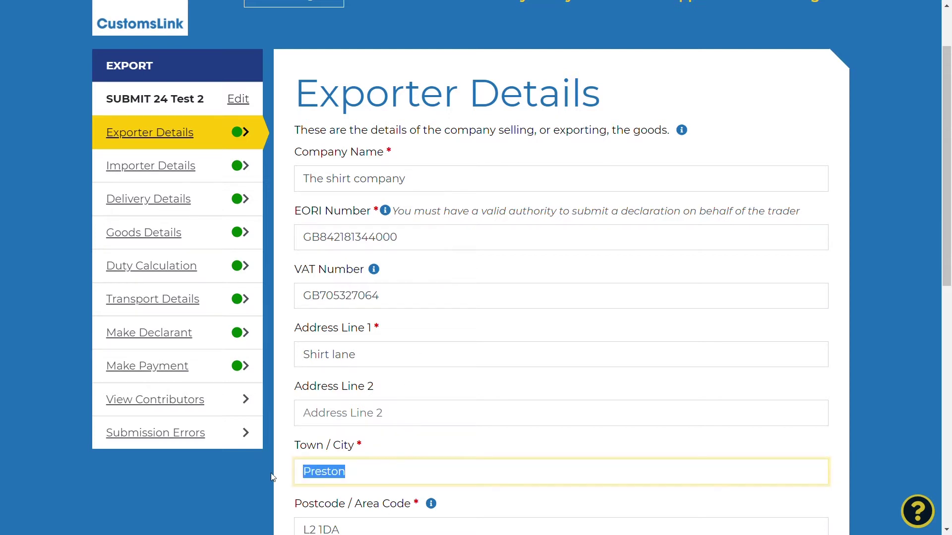
{"action": "type", "text": "London"}
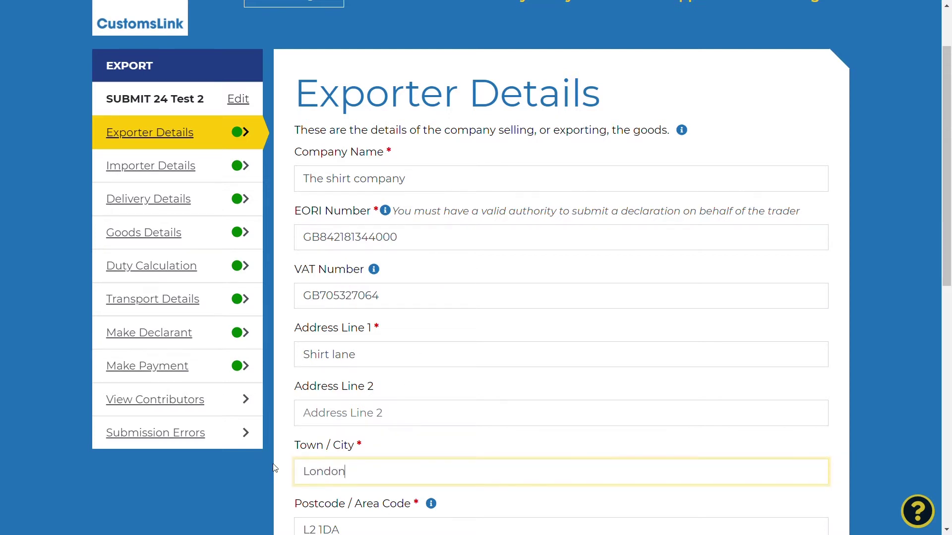
{"action": "left_click", "coordinate": [395, 444]}
- Read the postcode help note and continue to the Importer Details section
{"action": "scroll", "coordinate": [424, 446], "scroll_direction": "down", "scroll_amount": 2}
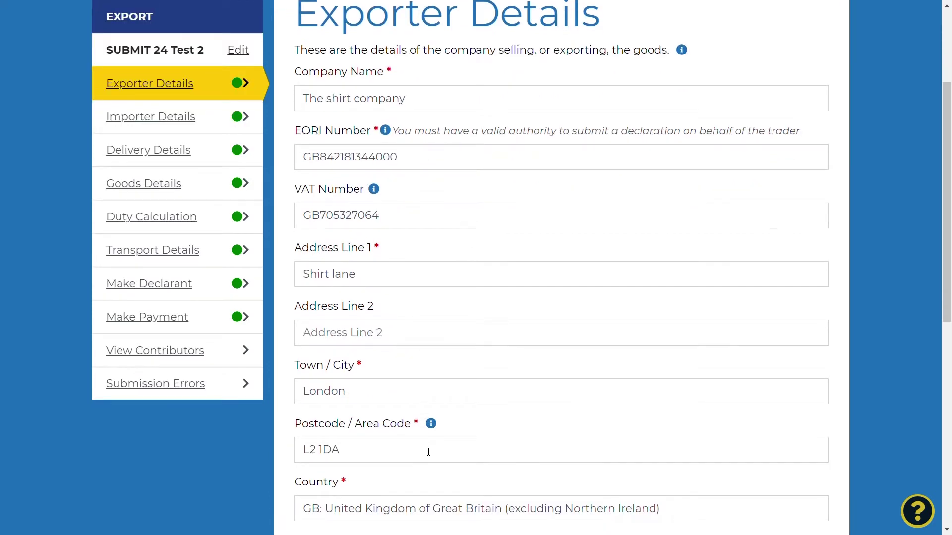
{"action": "left_click_drag", "start_coordinate": [372, 367], "coordinate": [358, 367]}
{"action": "left_click", "coordinate": [371, 368]}
{"action": "left_click", "coordinate": [431, 424]}
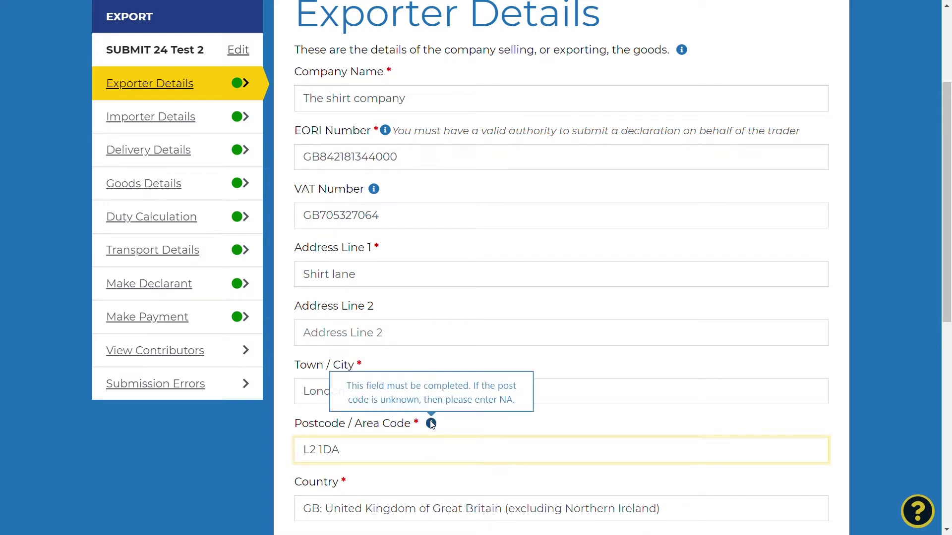
{"action": "scroll", "coordinate": [605, 340], "scroll_direction": "down", "scroll_amount": 5}
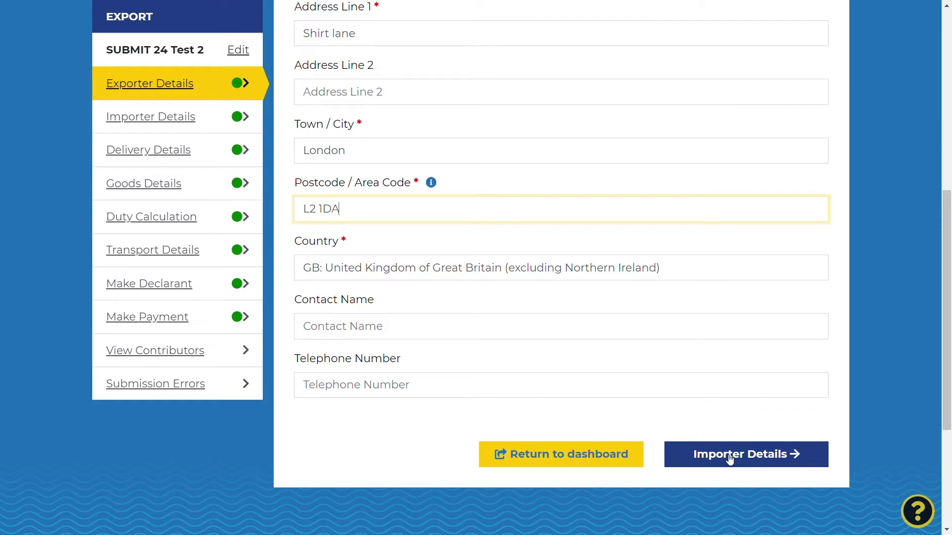
{"action": "left_click", "coordinate": [785, 459]}
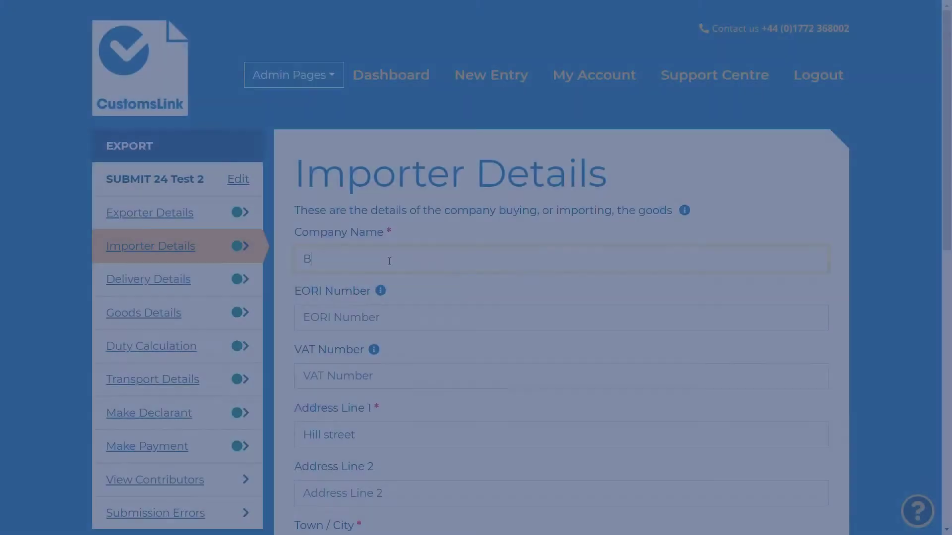
- Enter Buyer as the importer's company name and Dublin as its town
{"action": "type", "text": "uyer"}
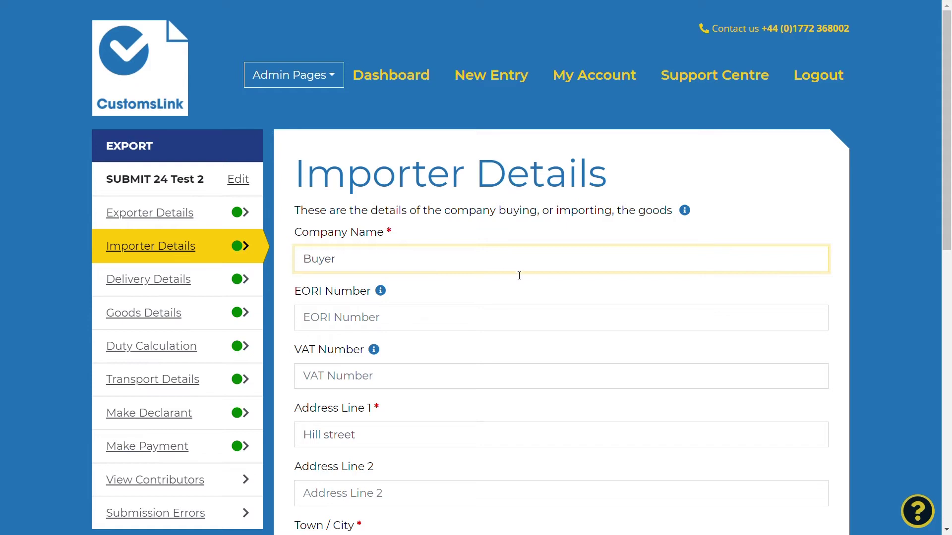
{"action": "scroll", "coordinate": [520, 276], "scroll_direction": "down", "scroll_amount": 3}
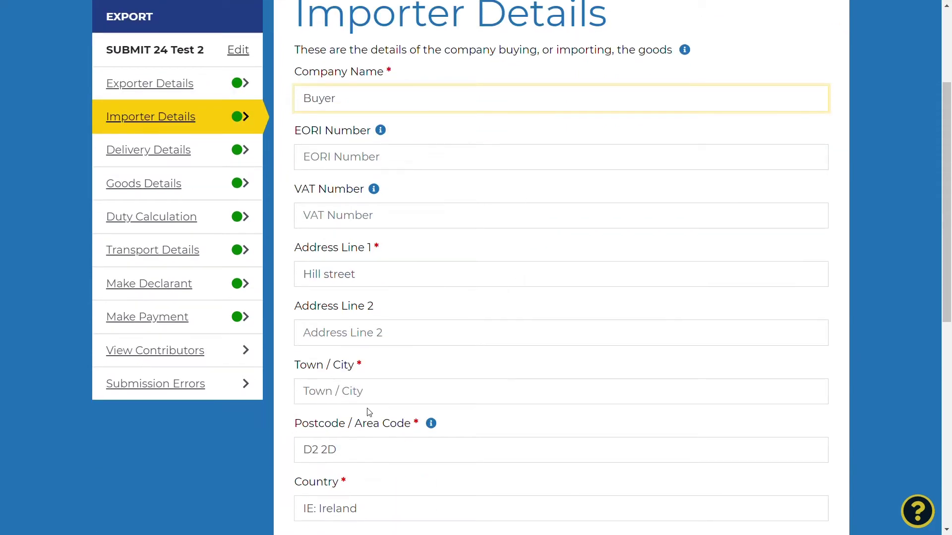
{"action": "left_click", "coordinate": [372, 405]}
{"action": "type", "text": "Dublin"}
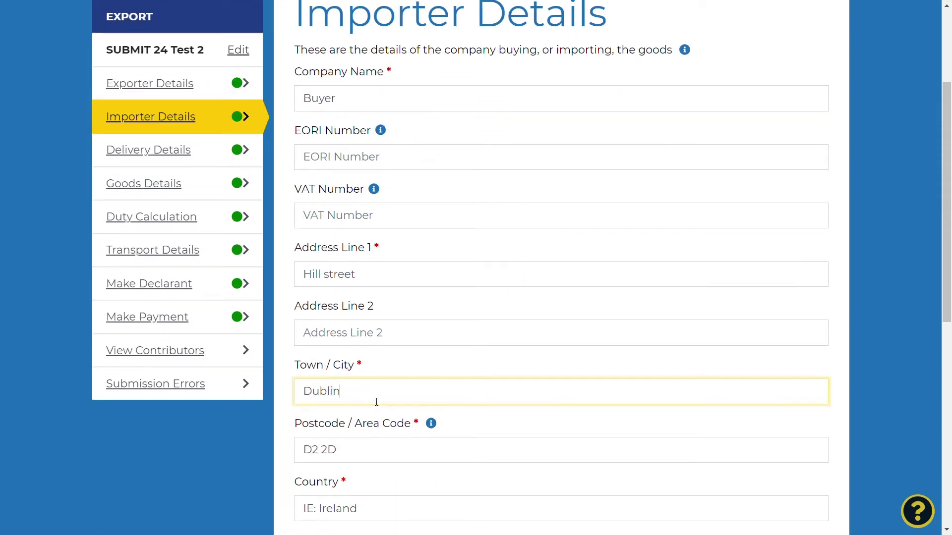
{"action": "left_click", "coordinate": [471, 371]}
- Check the postcode help note, then continue to Delivery Details
{"action": "scroll", "coordinate": [642, 347], "scroll_direction": "down", "scroll_amount": 4}
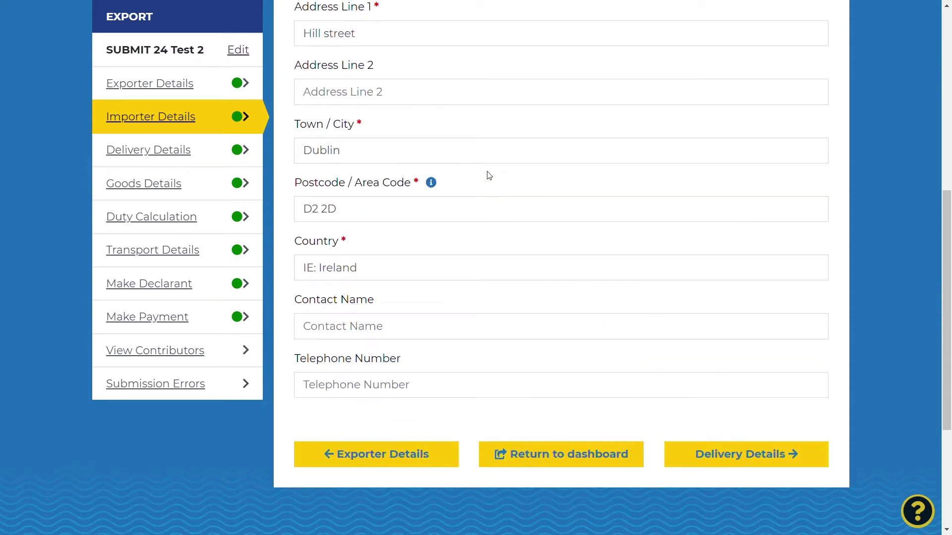
{"action": "left_click", "coordinate": [436, 184]}
{"action": "left_click", "coordinate": [461, 188]}
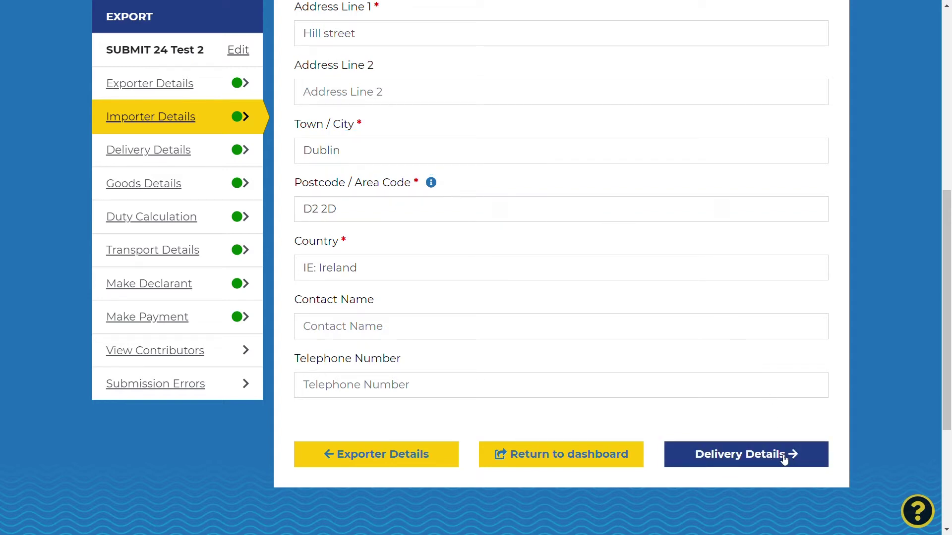
{"action": "left_click", "coordinate": [759, 458]}
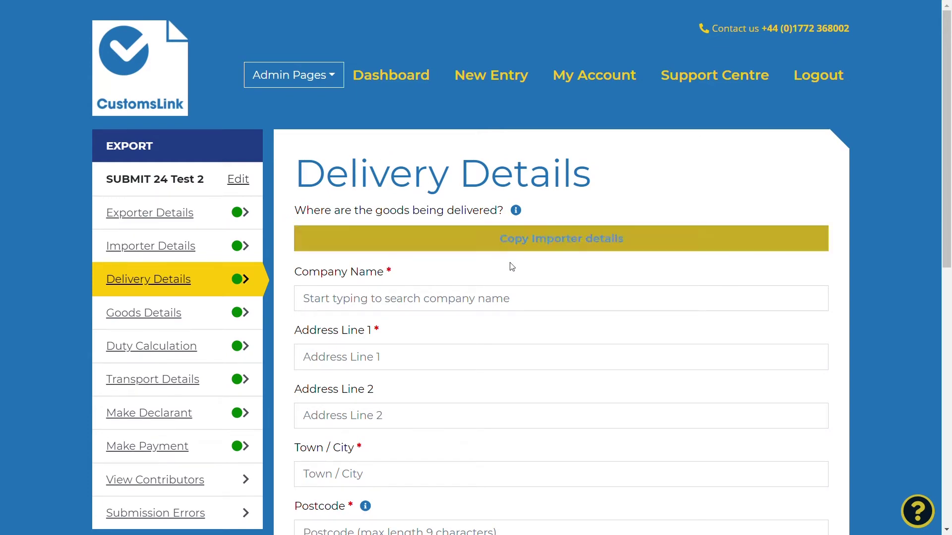
- Copy the importer's Buyer, Hill street, Dublin address into Delivery Details and proceed to goods
{"action": "scroll", "coordinate": [513, 300], "scroll_direction": "down", "scroll_amount": 6}
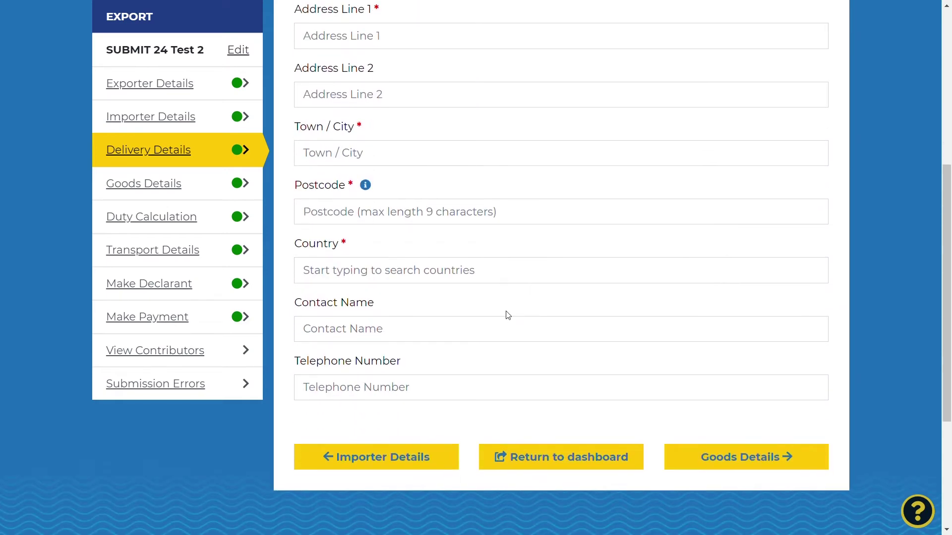
{"action": "scroll", "coordinate": [507, 315], "scroll_direction": "up", "scroll_amount": 6}
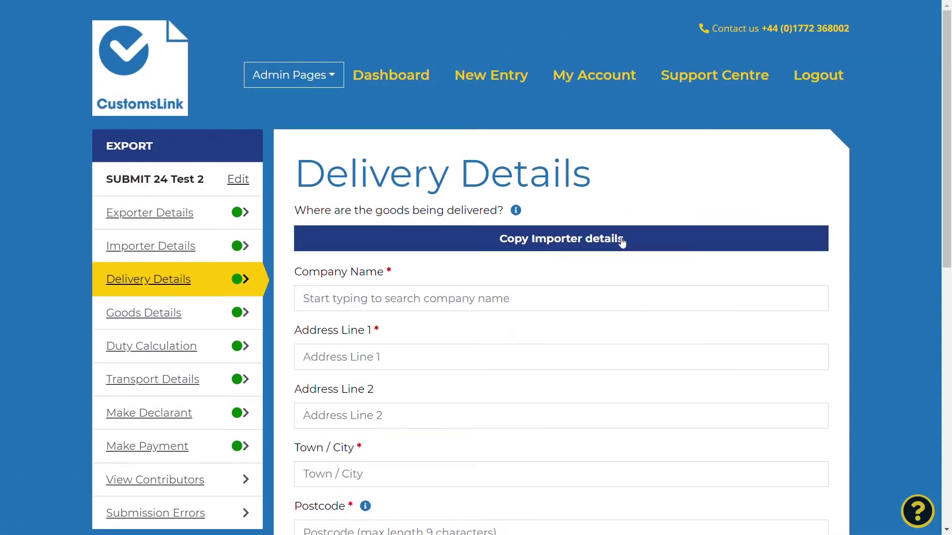
{"action": "left_click", "coordinate": [586, 246]}
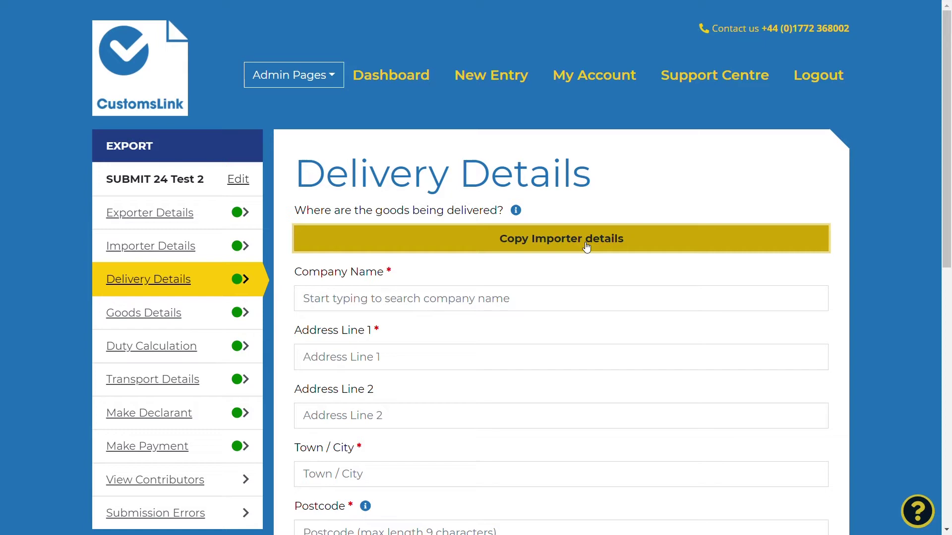
{"action": "scroll", "coordinate": [590, 271], "scroll_direction": "down", "scroll_amount": 8}
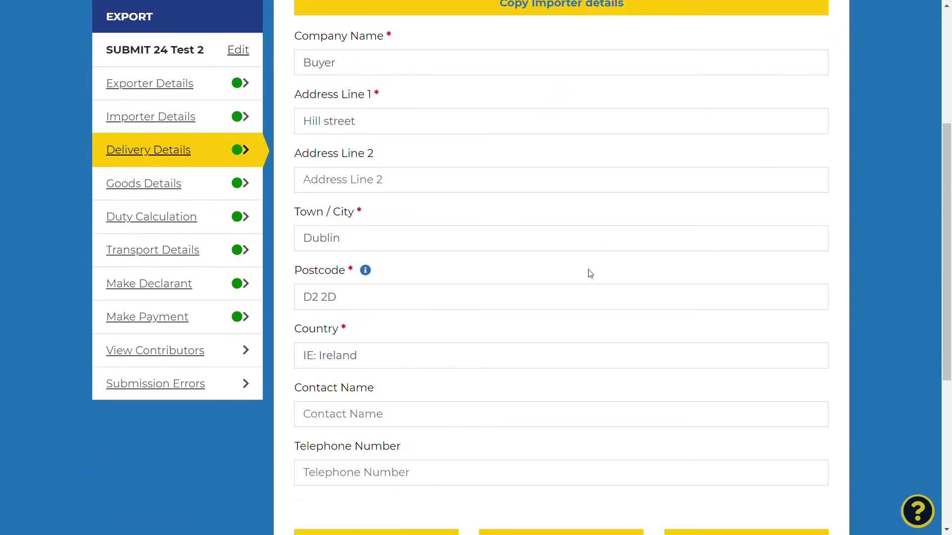
{"action": "left_click", "coordinate": [767, 375]}
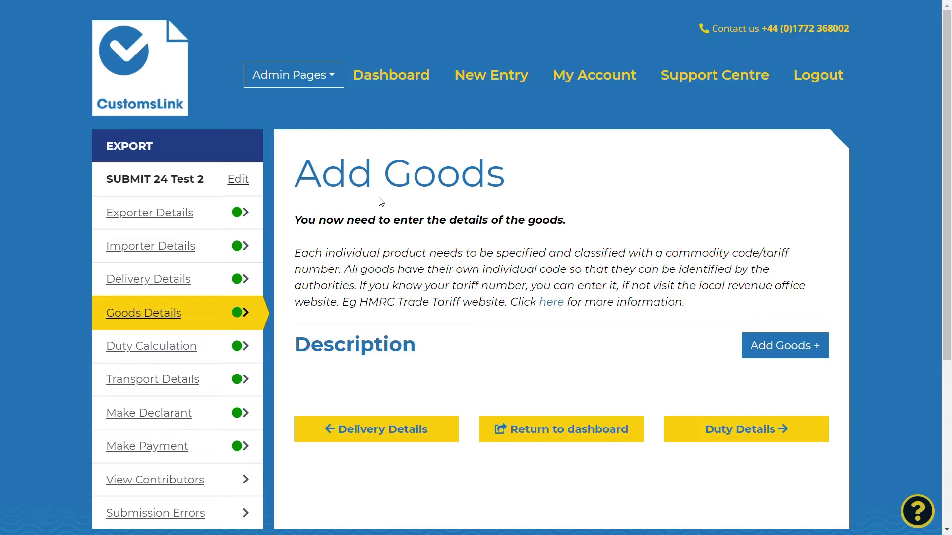
- Add a 'Toy cars' goods item with country of origin GB United Kingdom
{"action": "left_click", "coordinate": [772, 347]}
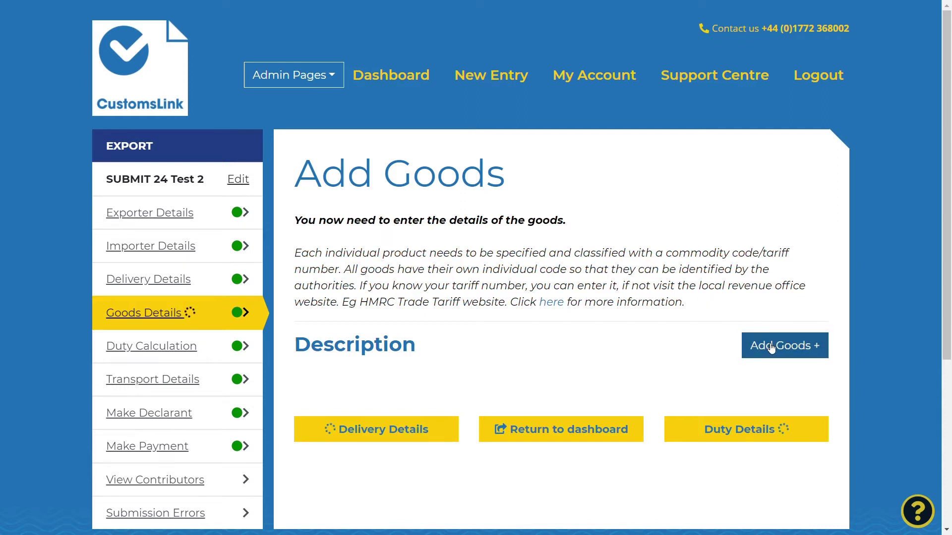
{"action": "left_click", "coordinate": [585, 259]}
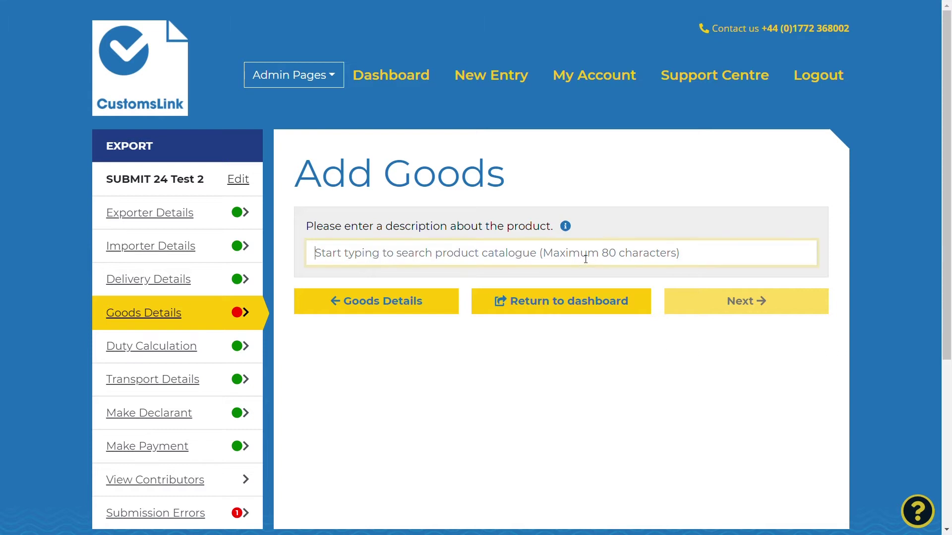
{"action": "type", "text": "Toy cars"}
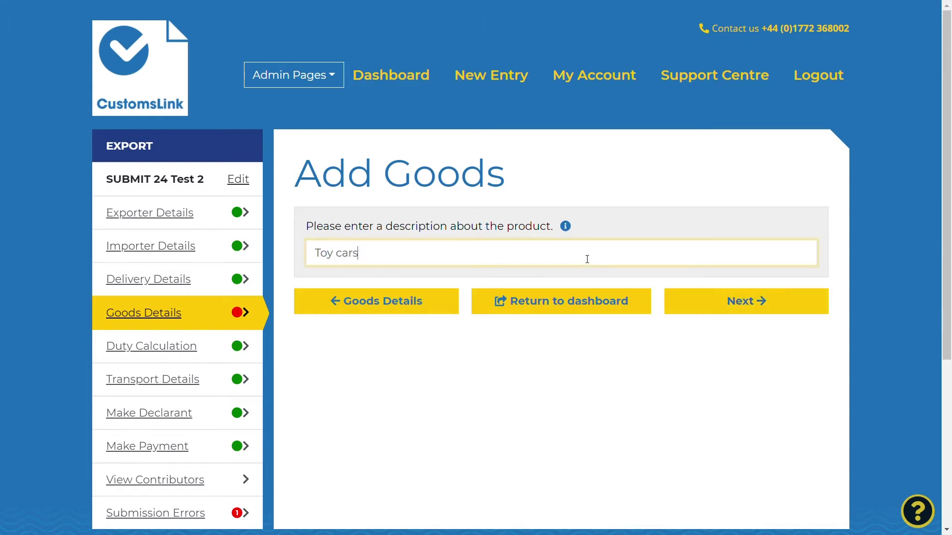
{"action": "left_click", "coordinate": [724, 299]}
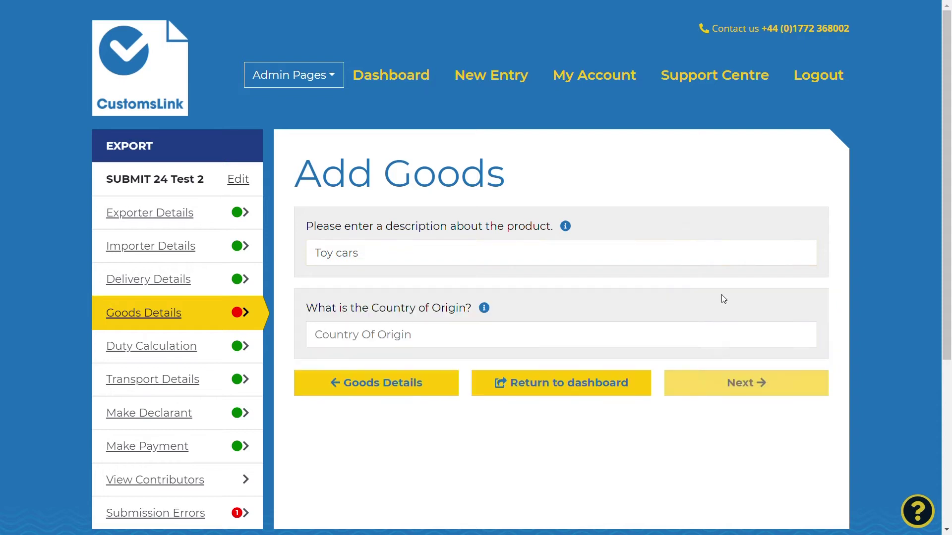
{"action": "left_click", "coordinate": [505, 335]}
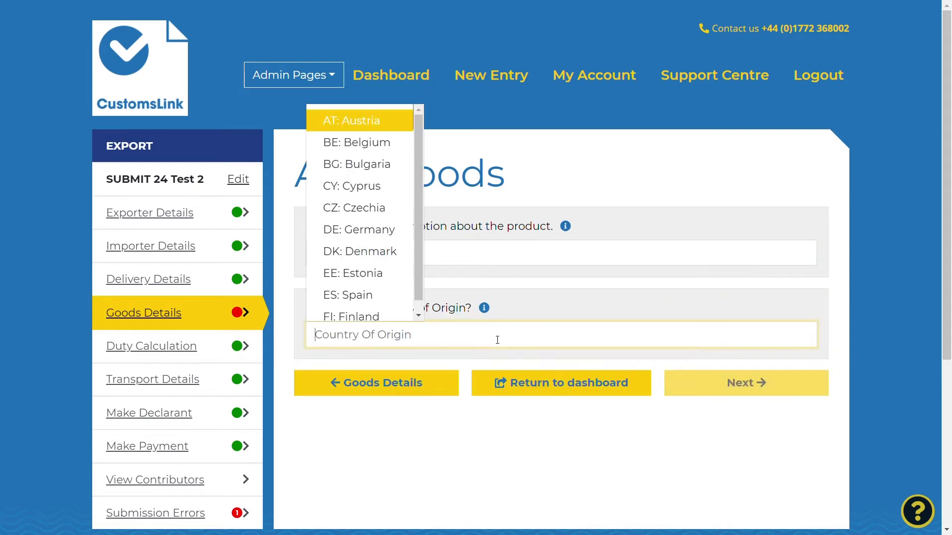
{"action": "type", "text": "GB"}
{"action": "left_click", "coordinate": [490, 368]}
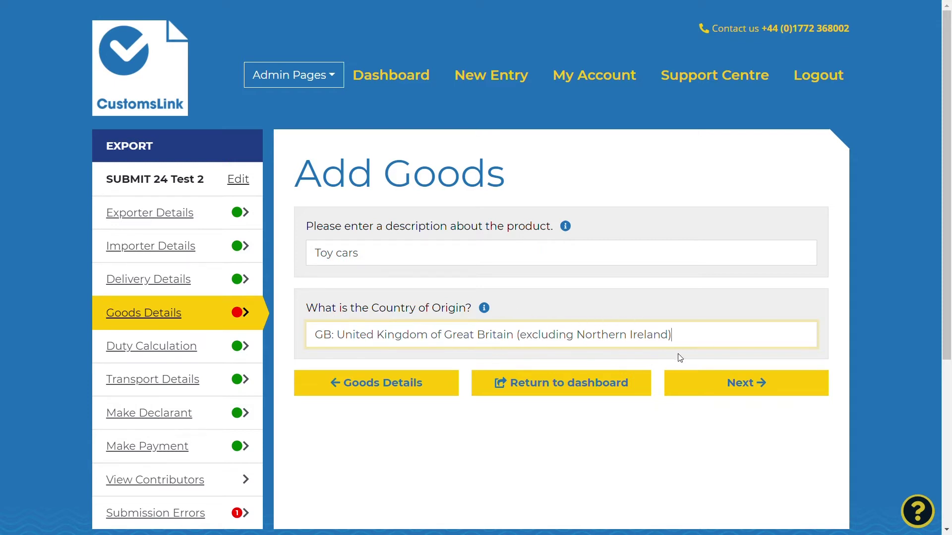
{"action": "left_click", "coordinate": [707, 381]}
- Attach a Commercial invoice numbered 2312 and begin selecting its file for upload
{"action": "left_click", "coordinate": [680, 408]}
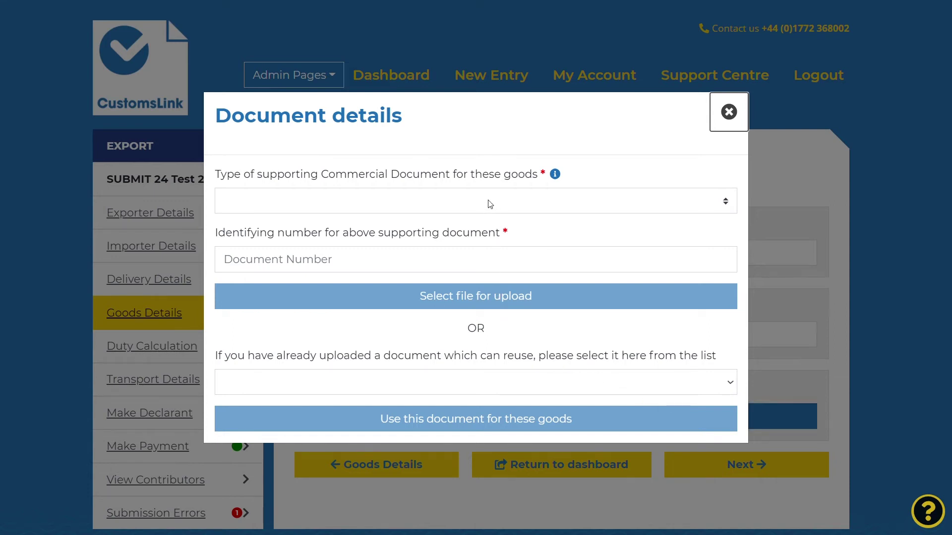
{"action": "left_click", "coordinate": [528, 202]}
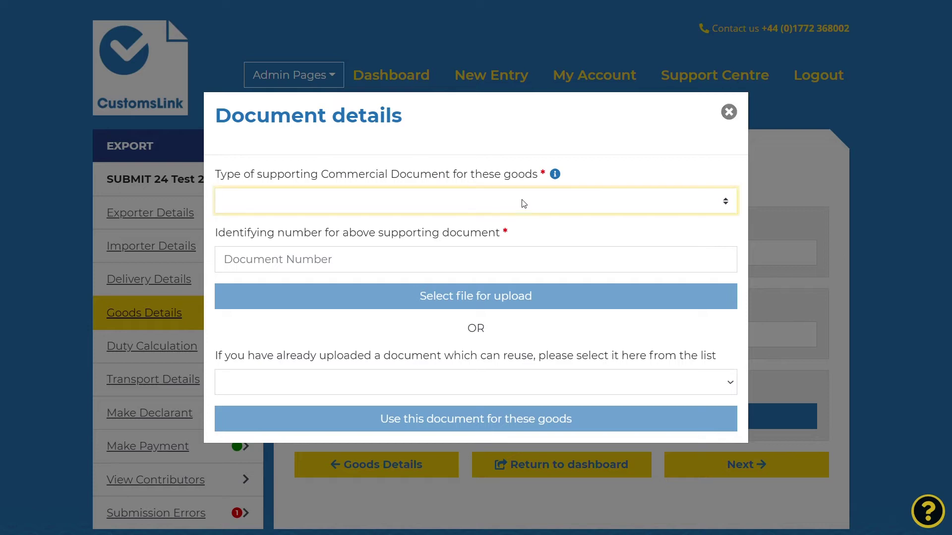
{"action": "left_click", "coordinate": [457, 253]}
{"action": "left_click", "coordinate": [426, 263]}
{"action": "type", "text": "1234"}
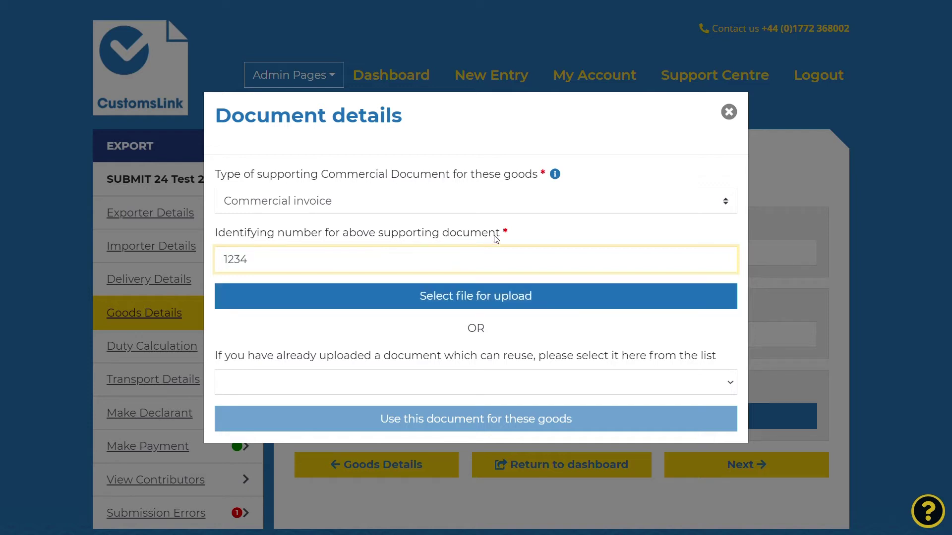
{"action": "left_click", "coordinate": [533, 232]}
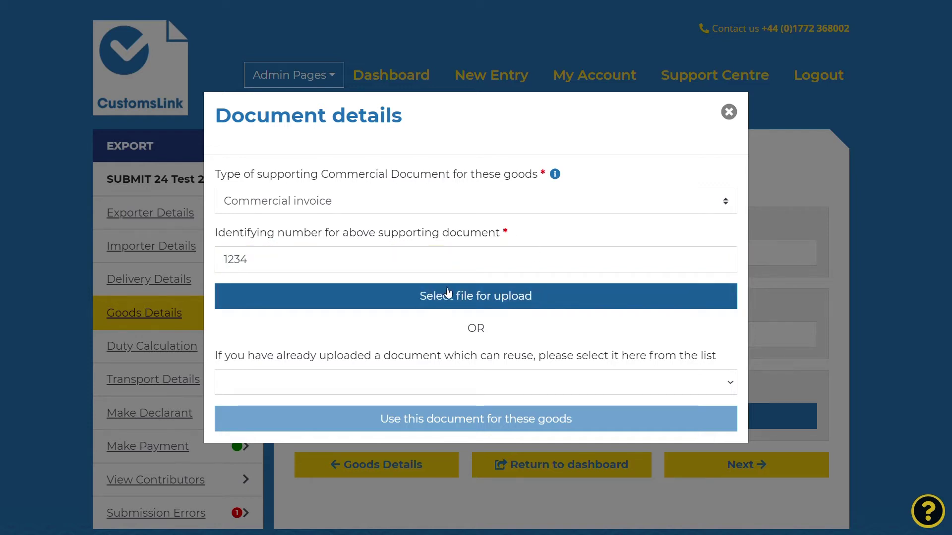
{"action": "left_click", "coordinate": [493, 292]}
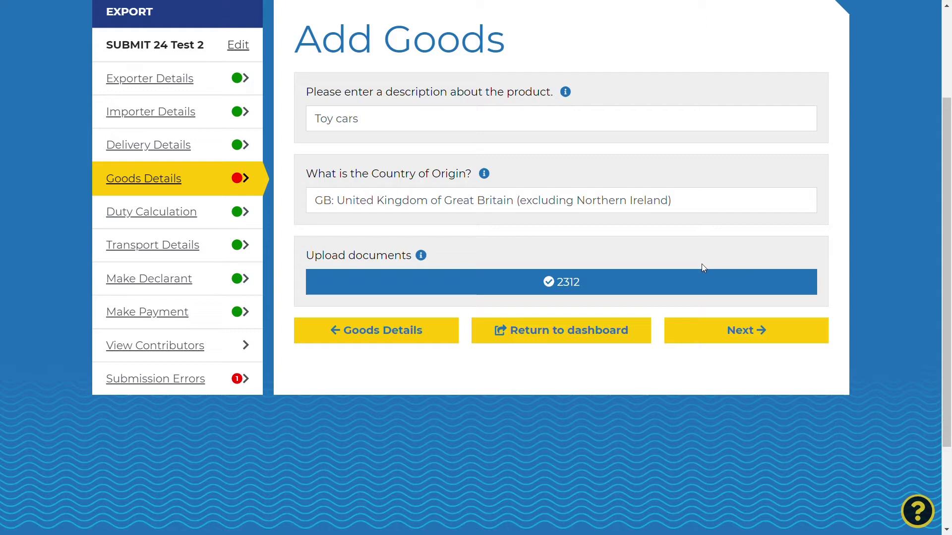
{"action": "scroll", "coordinate": [703, 268], "scroll_direction": "up", "scroll_amount": 3}
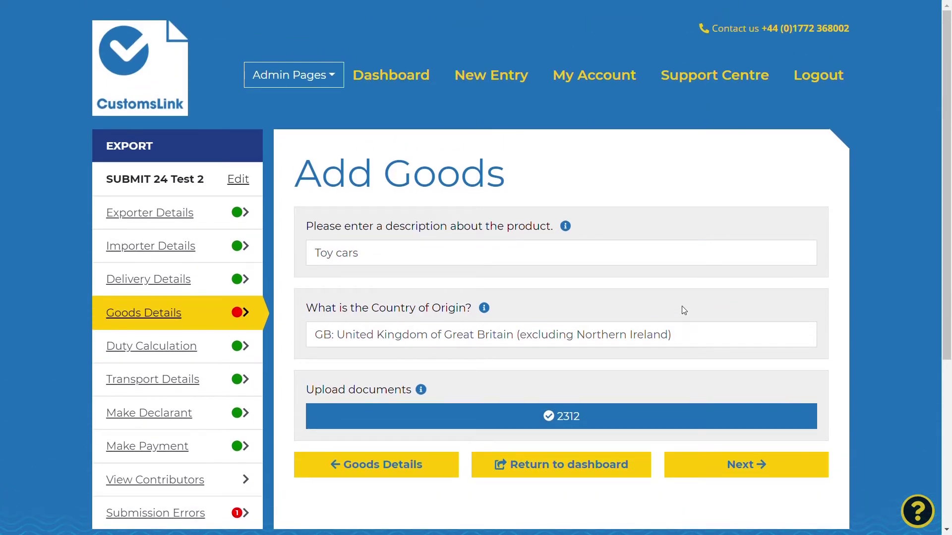
{"action": "left_click", "coordinate": [721, 468]}
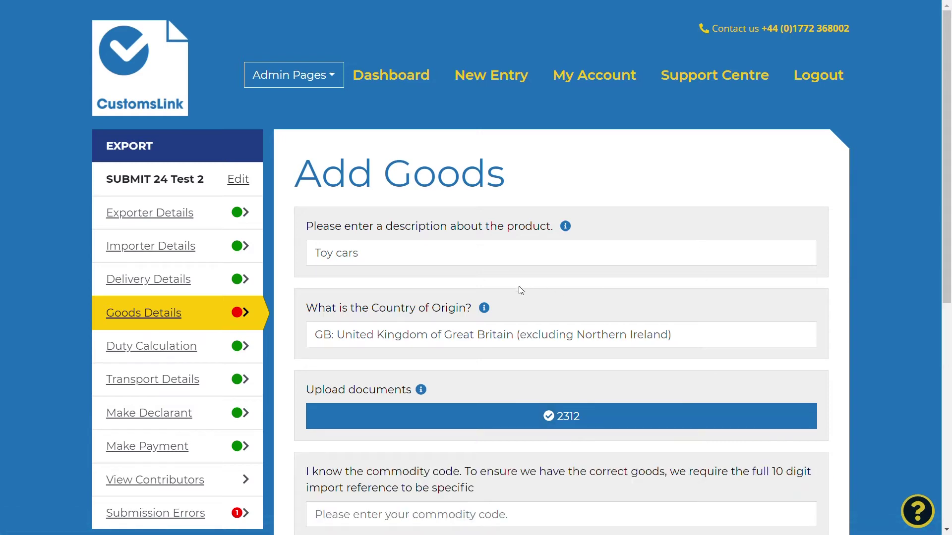
{"action": "scroll", "coordinate": [520, 293], "scroll_direction": "down", "scroll_amount": 3}
{"action": "left_click", "coordinate": [457, 358]}
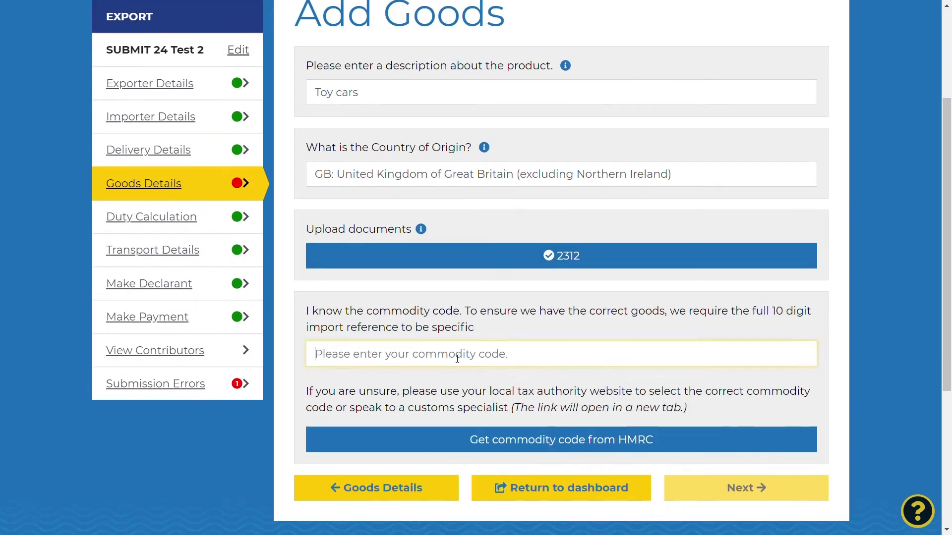
{"action": "key", "text": "ctrl+v"}
{"action": "left_click", "coordinate": [512, 387]}
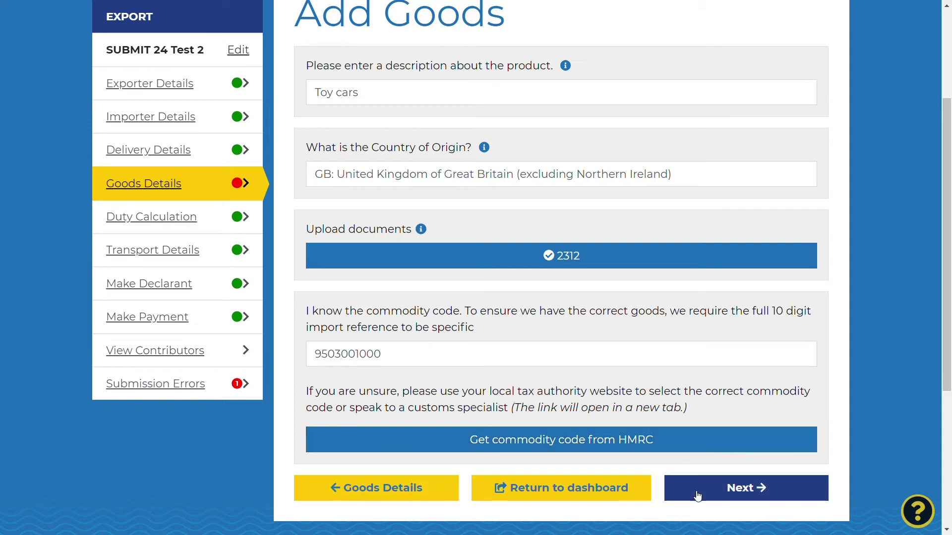
{"action": "left_click", "coordinate": [729, 499]}
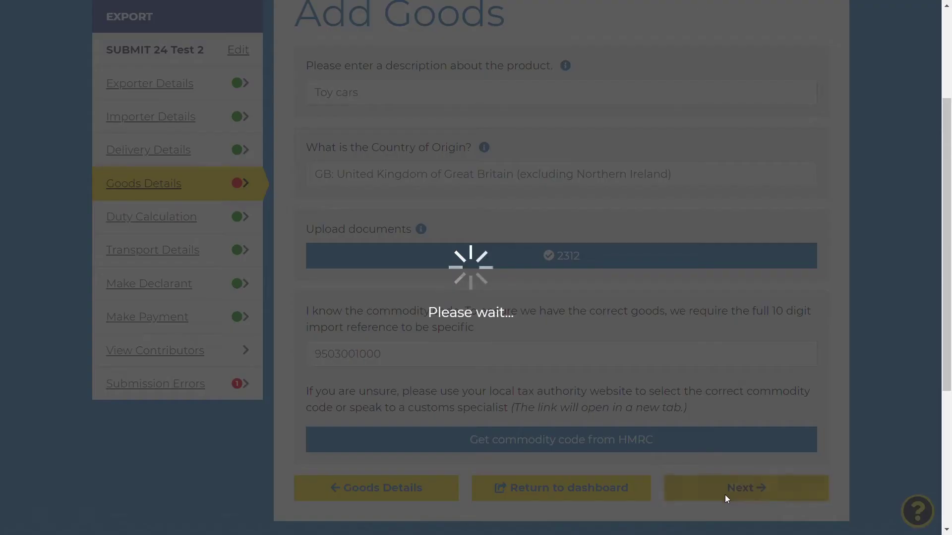
- Accept the suggested wheeled-toys classification on the 'Did you mean...' screen
{"action": "scroll", "coordinate": [492, 272], "scroll_direction": "up", "scroll_amount": 3}
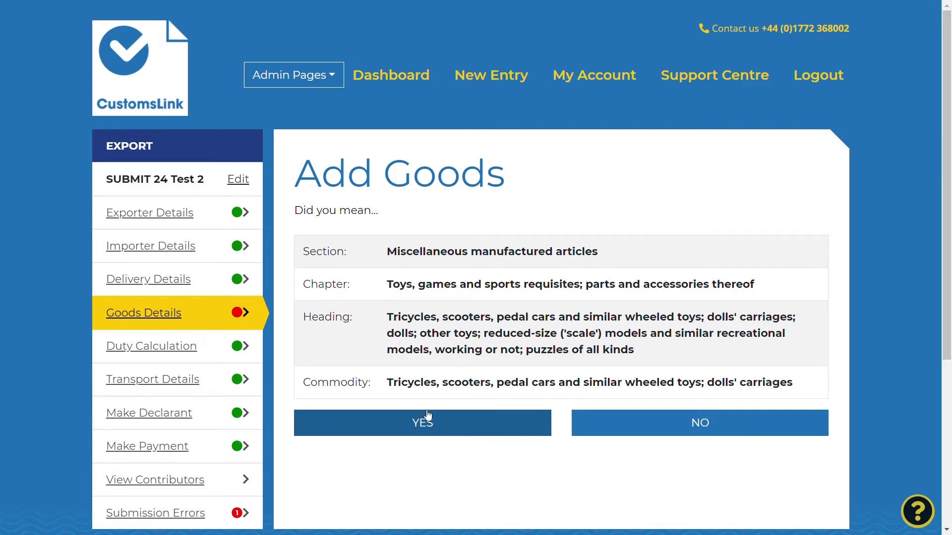
{"action": "left_click", "coordinate": [411, 425]}
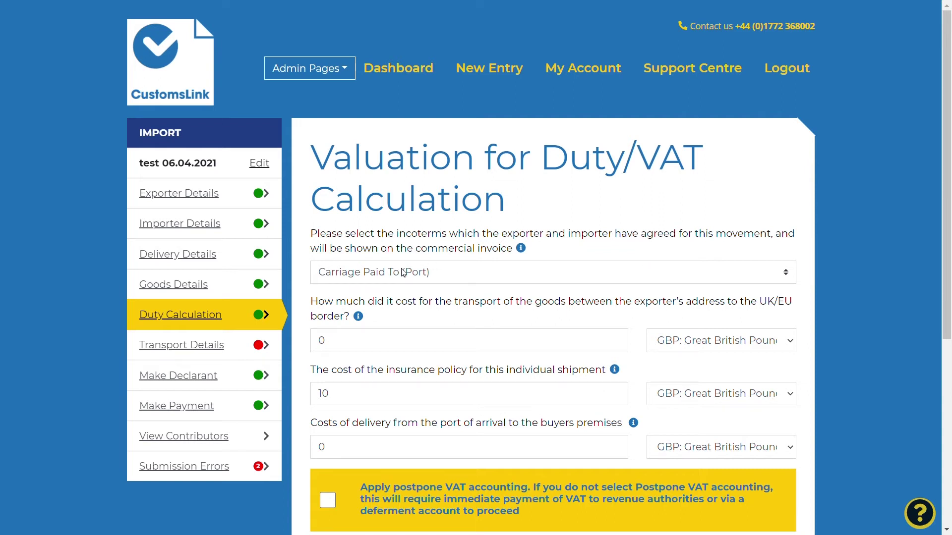
- Choose the agreed incoterms and postponed VAT accounting options on the valuation page
{"action": "scroll", "coordinate": [403, 272], "scroll_direction": "down", "scroll_amount": 2}
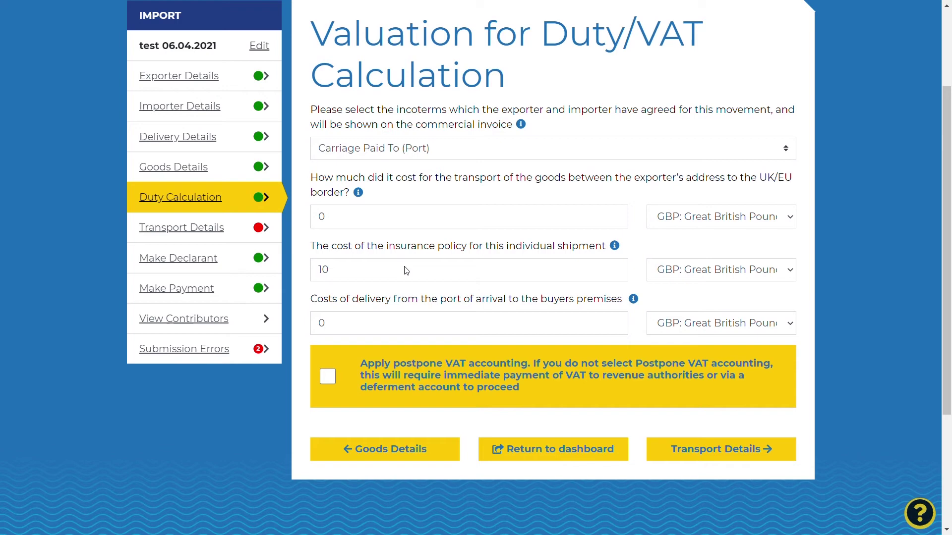
{"action": "scroll", "coordinate": [406, 270], "scroll_direction": "up", "scroll_amount": 2}
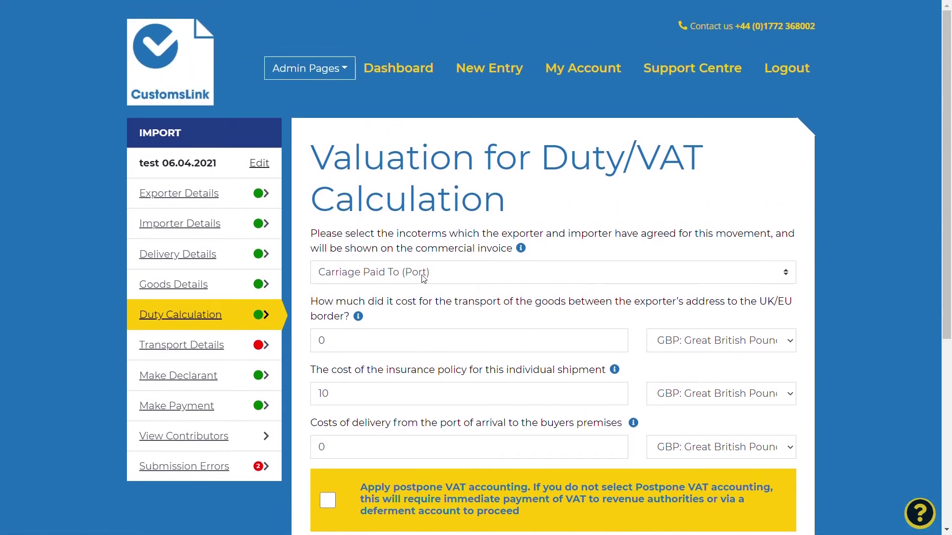
{"action": "left_click", "coordinate": [424, 278]}
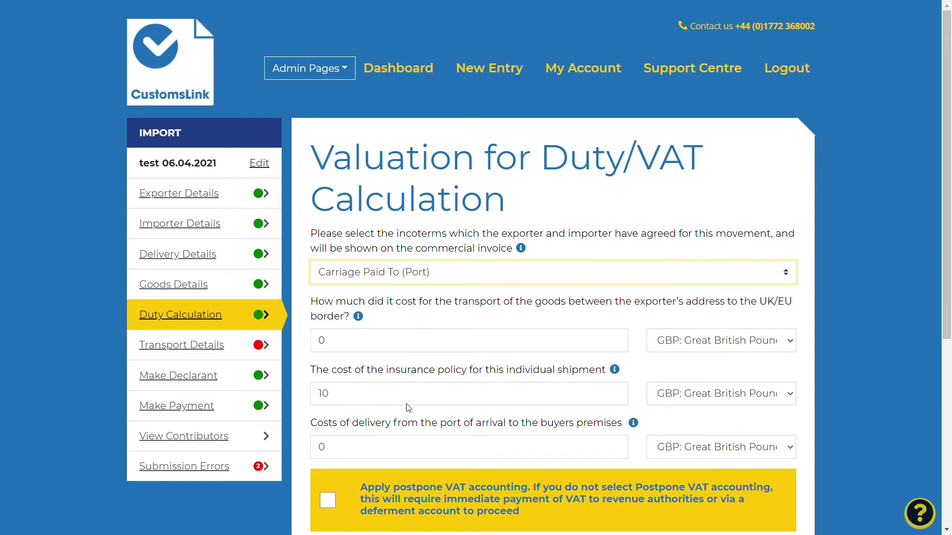
{"action": "left_click", "coordinate": [415, 468]}
- Set transport cost to 75, insurance to 15 and delivery cost to 50 GBP
{"action": "left_click", "coordinate": [412, 348]}
{"action": "left_click_drag", "start_coordinate": [411, 348], "coordinate": [310, 343]}
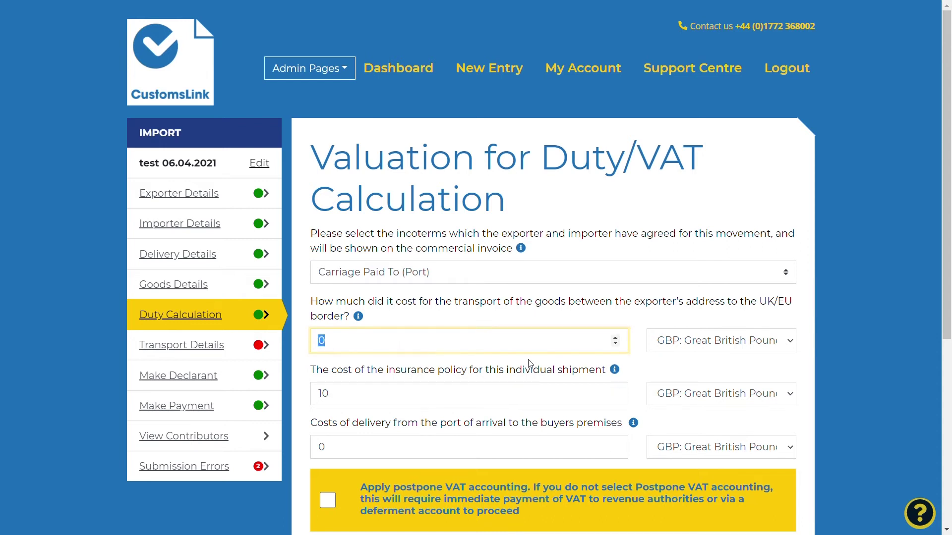
{"action": "type", "text": "75"}
{"action": "left_click", "coordinate": [542, 315]}
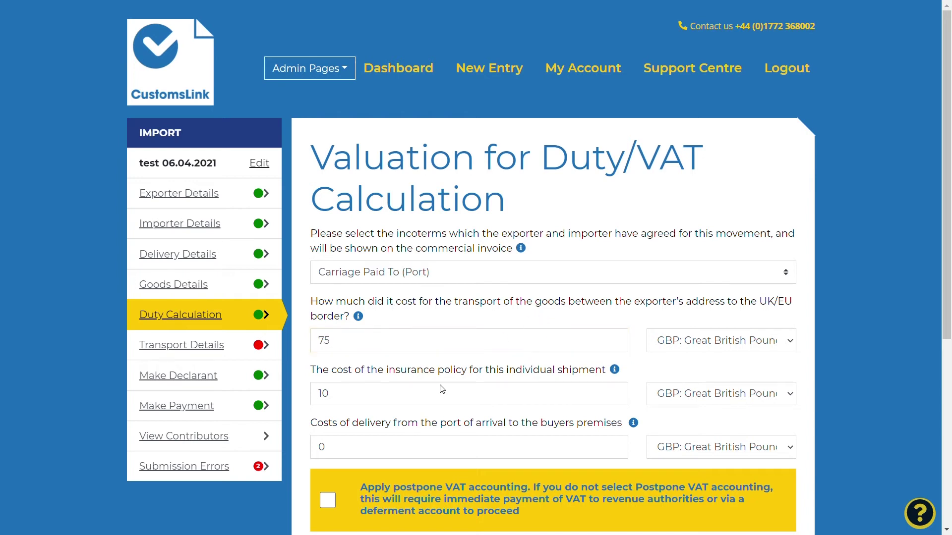
{"action": "left_click_drag", "start_coordinate": [416, 402], "coordinate": [319, 401]}
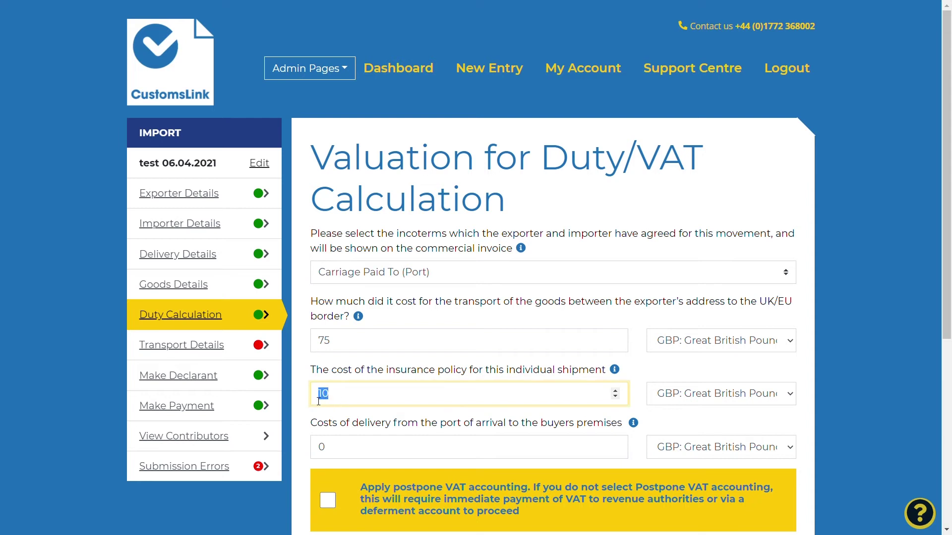
{"action": "type", "text": "15"}
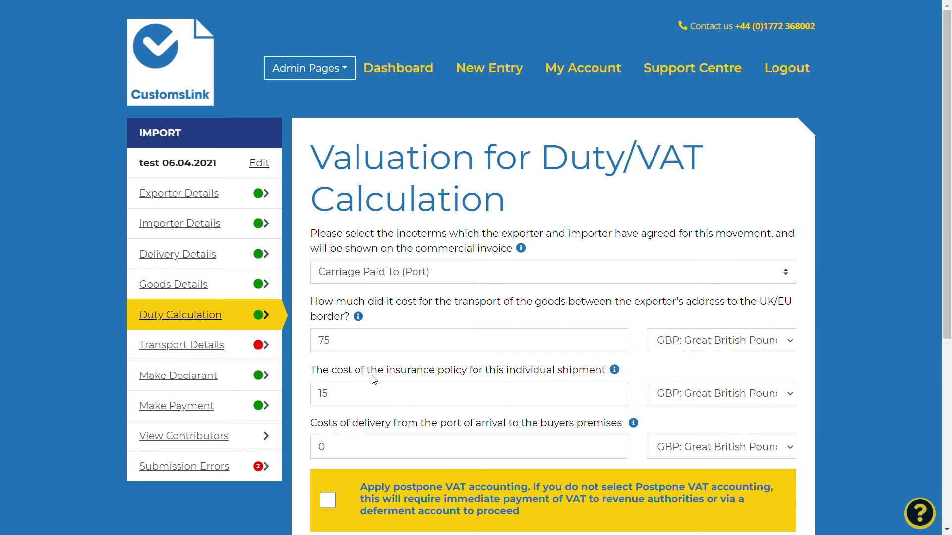
{"action": "left_click", "coordinate": [361, 455]}
{"action": "left_click_drag", "start_coordinate": [361, 455], "coordinate": [310, 454]}
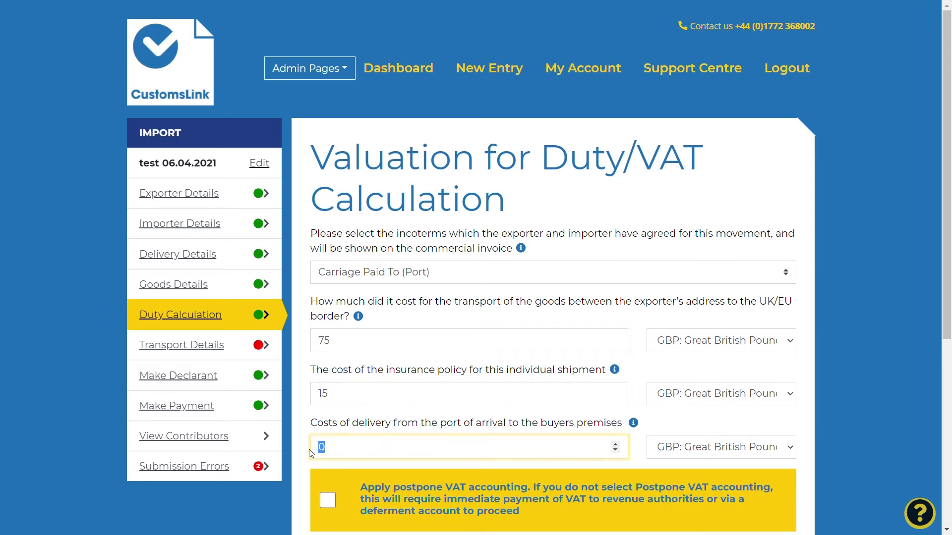
{"action": "type", "text": "50"}
{"action": "left_click", "coordinate": [395, 377]}
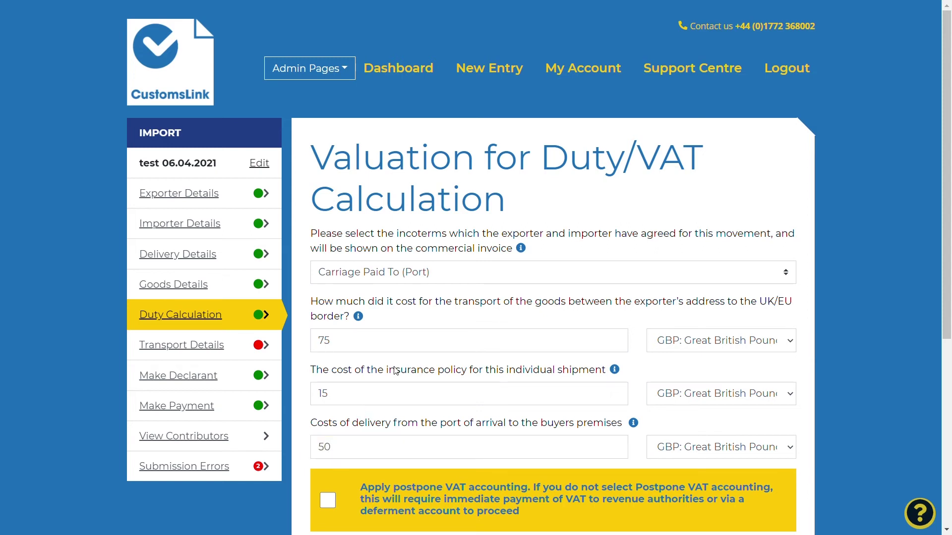
{"action": "scroll", "coordinate": [399, 370], "scroll_direction": "down", "scroll_amount": 1}
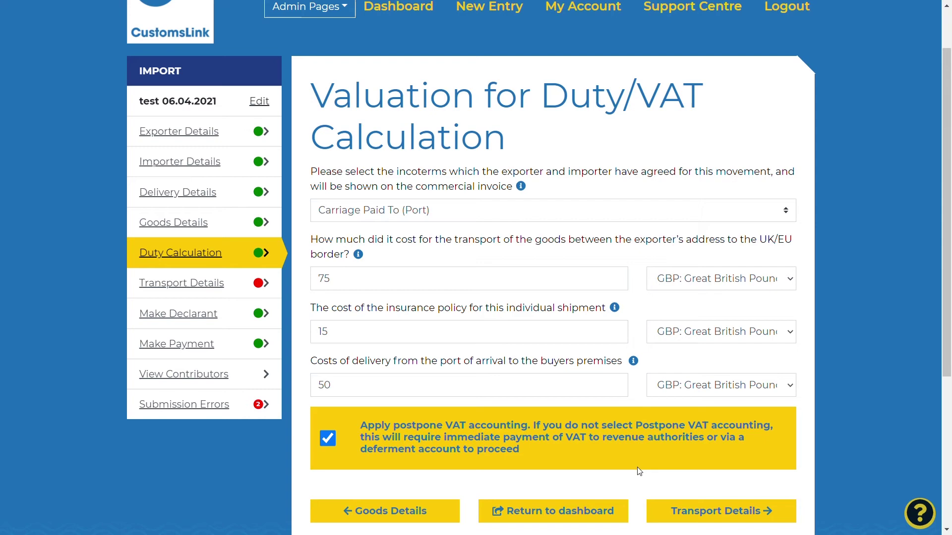
{"action": "left_click", "coordinate": [685, 513]}
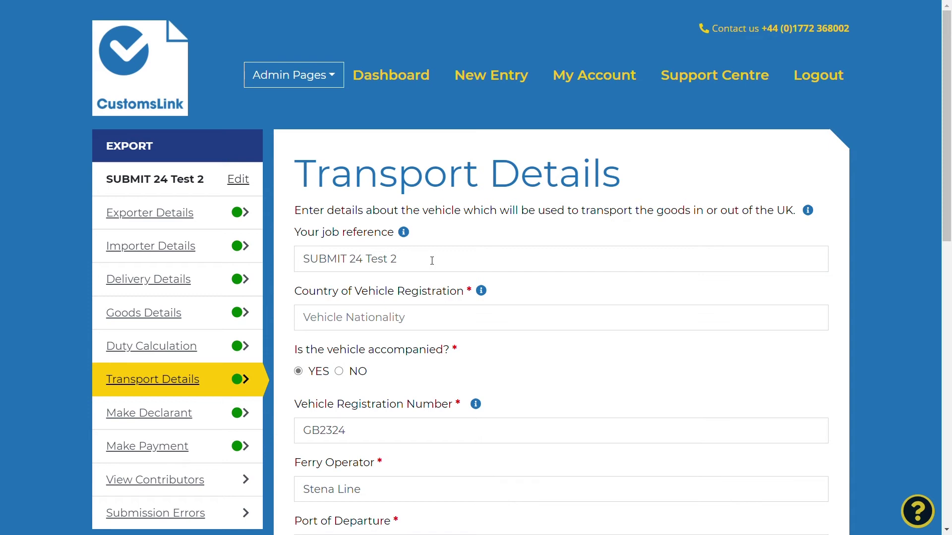
- Set the vehicle's registration country to GB United Kingdom and review the remaining transport fields
{"action": "scroll", "coordinate": [432, 260], "scroll_direction": "down", "scroll_amount": 2}
{"action": "left_click", "coordinate": [410, 240]}
{"action": "type", "text": "GB"}
{"action": "left_click", "coordinate": [372, 274]}
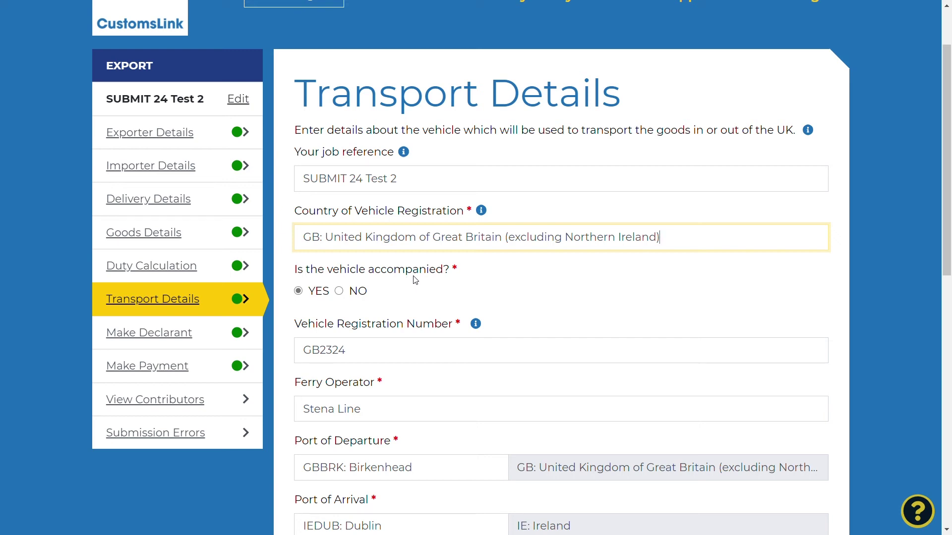
{"action": "scroll", "coordinate": [415, 280], "scroll_direction": "down", "scroll_amount": 2}
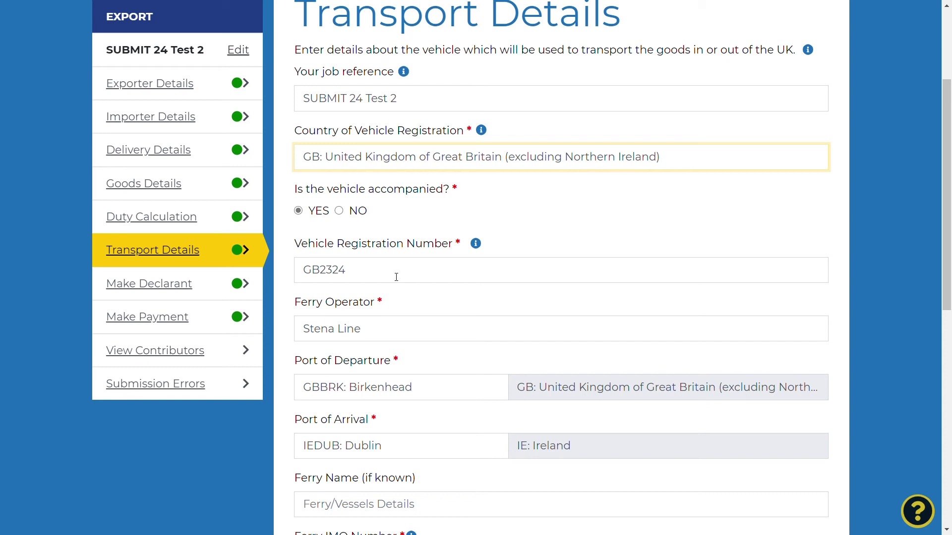
{"action": "scroll", "coordinate": [397, 277], "scroll_direction": "down", "scroll_amount": 2}
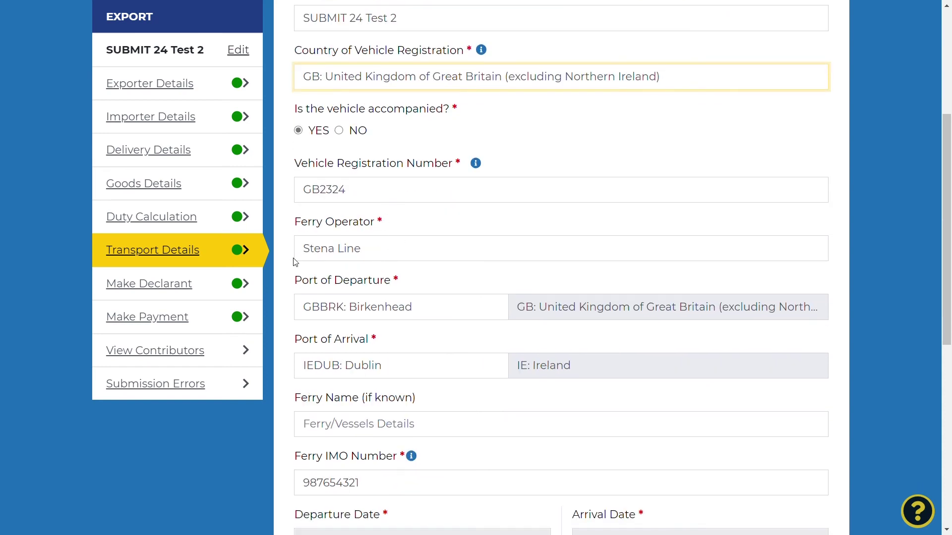
{"action": "scroll", "coordinate": [414, 304], "scroll_direction": "down", "scroll_amount": 2}
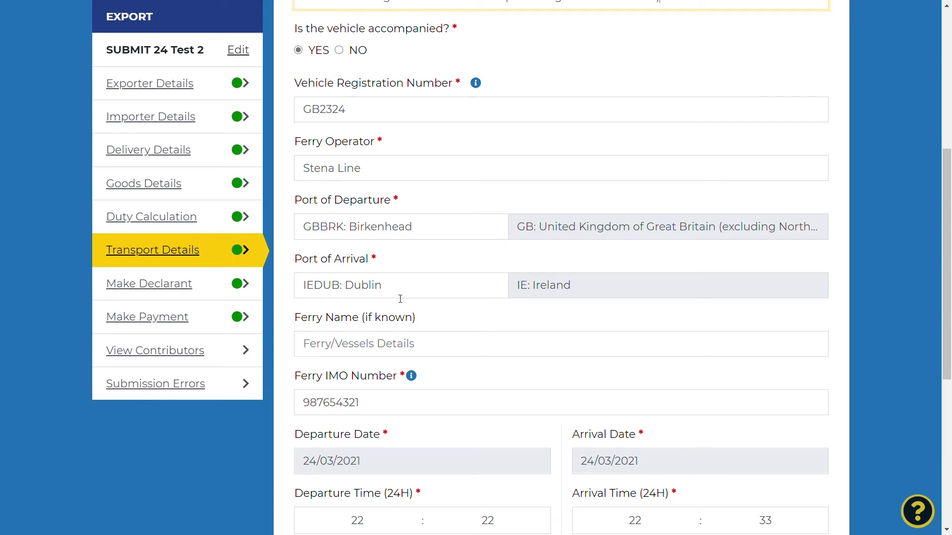
{"action": "scroll", "coordinate": [398, 298], "scroll_direction": "down", "scroll_amount": 5}
{"action": "scroll", "coordinate": [396, 295], "scroll_direction": "up", "scroll_amount": 2}
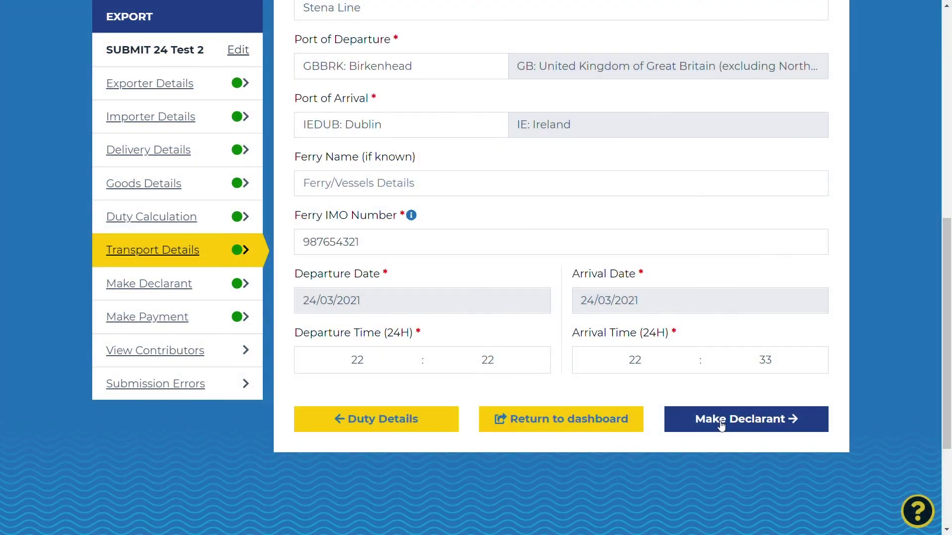
- Verify the entry shows as paid, then return to the declarant's representation status page
{"action": "left_click", "coordinate": [722, 426]}
{"action": "scroll", "coordinate": [576, 254], "scroll_direction": "up", "scroll_amount": 2}
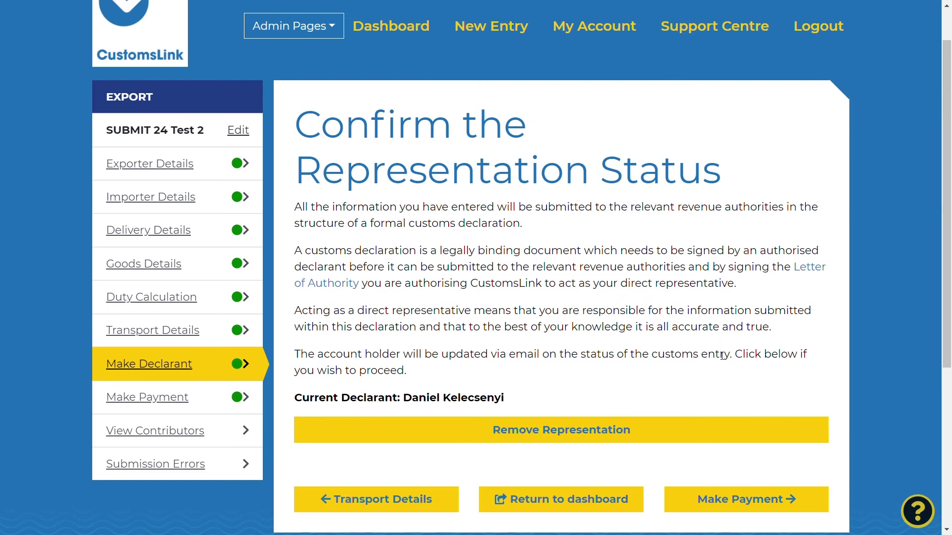
{"action": "left_click", "coordinate": [739, 497]}
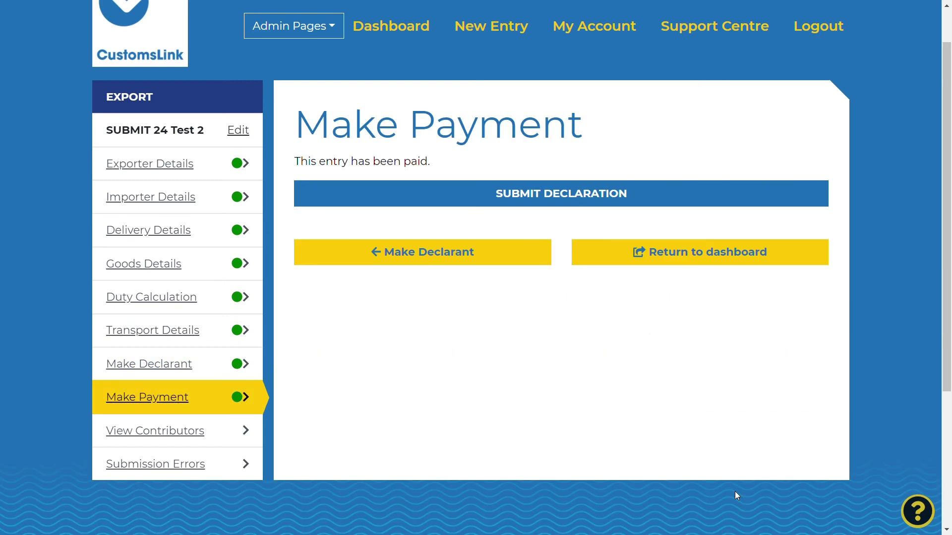
{"action": "left_click", "coordinate": [224, 368]}
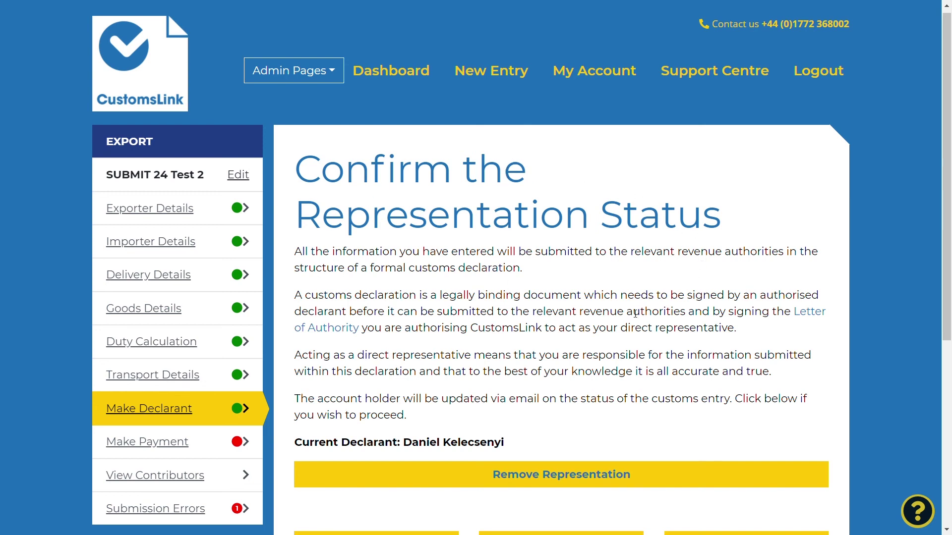
{"action": "scroll", "coordinate": [601, 300], "scroll_direction": "down", "scroll_amount": 2}
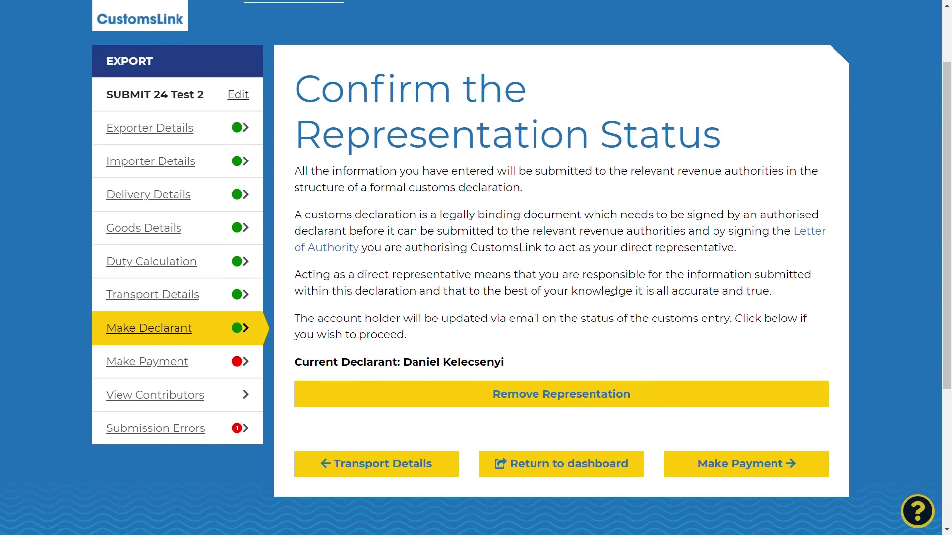